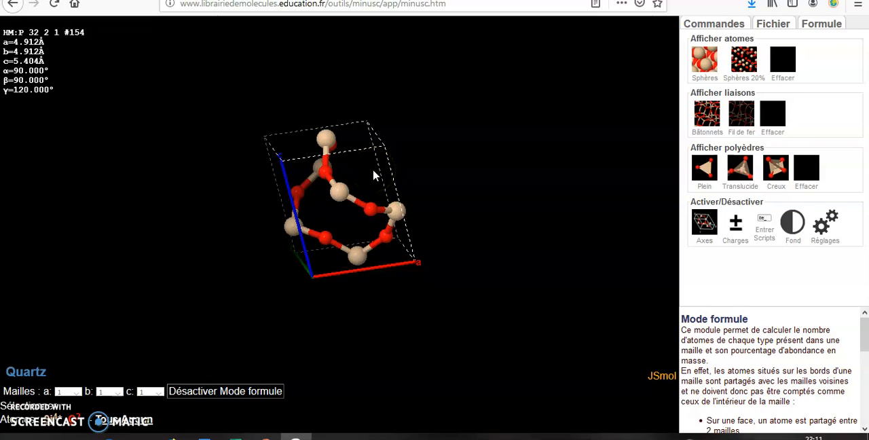
# Examine the quartz unit cell from several angles to see which atoms lie inside it and which lie on its faces.
pyautogui.moveTo(374, 169); pyautogui.dragTo(419, 171)
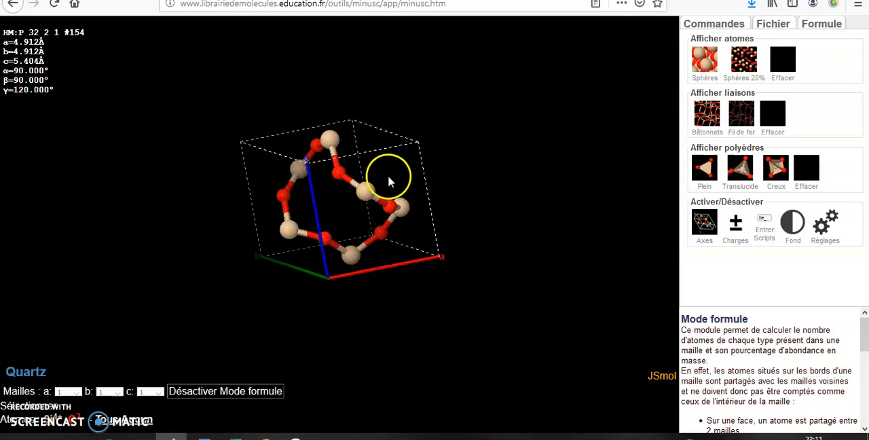
pyautogui.moveTo(387, 176); pyautogui.dragTo(388, 302)
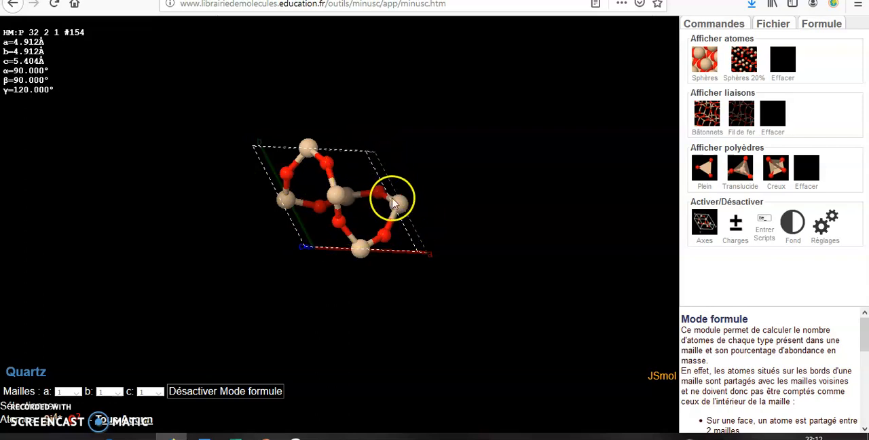
pyautogui.moveTo(425, 184); pyautogui.dragTo(417, 67)
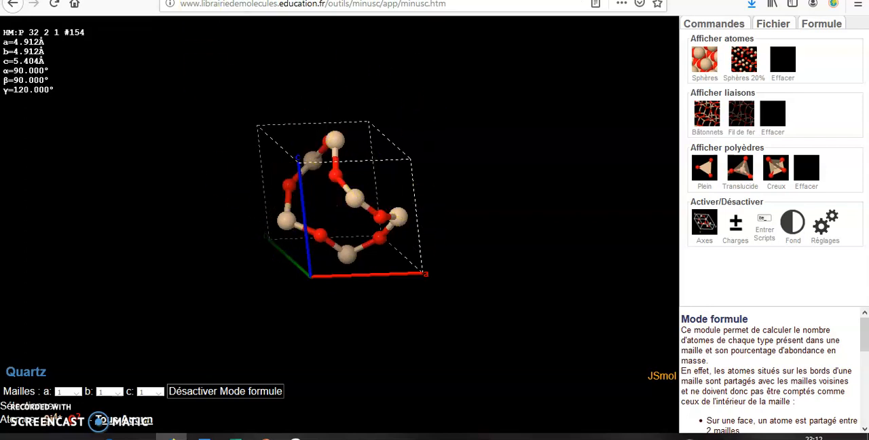
pyautogui.hotkey('ctrl', 'Tab')
pyautogui.moveTo(387, 176); pyautogui.dragTo(411, 169)
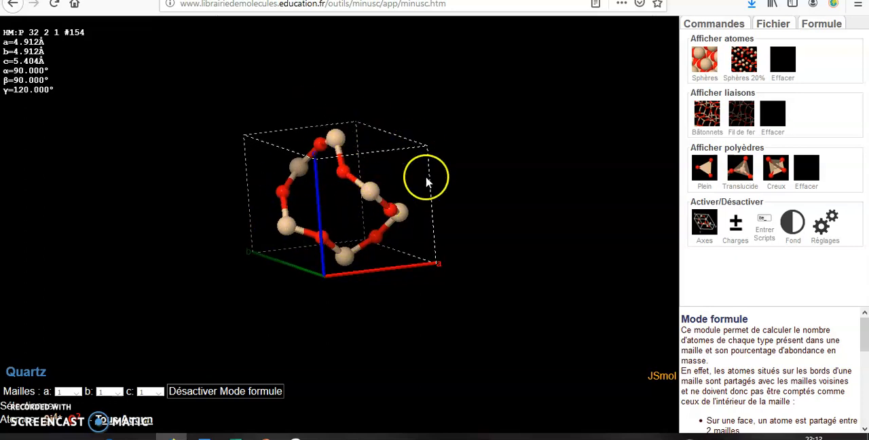
pyautogui.moveTo(258, 209); pyautogui.dragTo(326, 221)
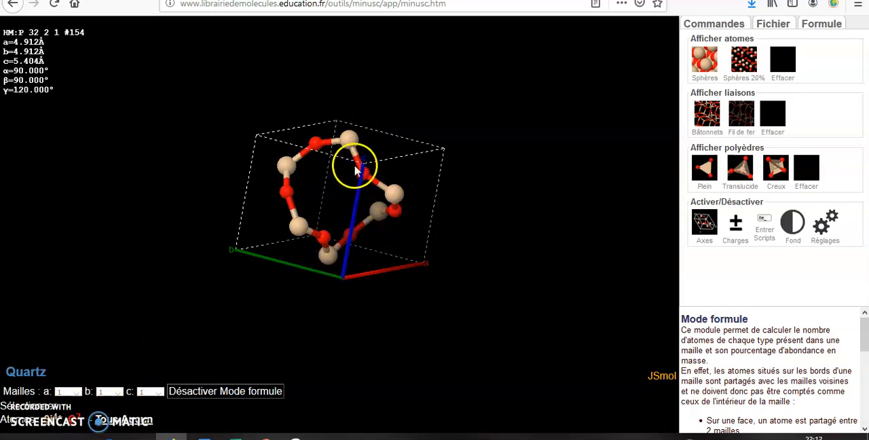
pyautogui.moveTo(360, 160); pyautogui.dragTo(422, 141)
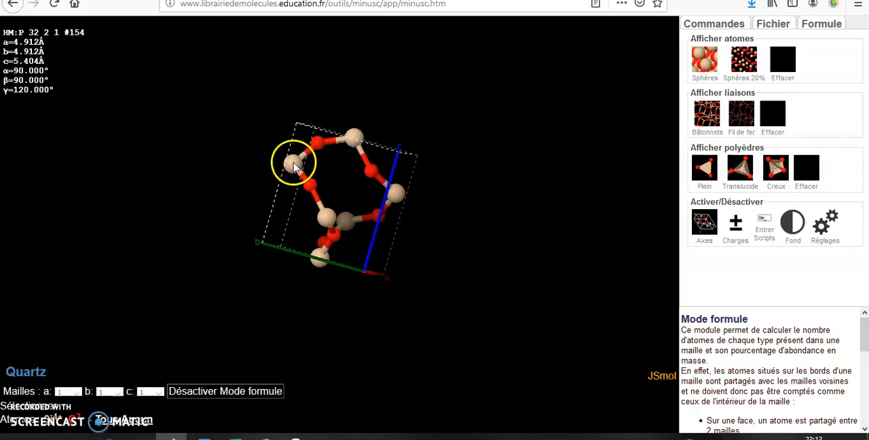
pyautogui.moveTo(292, 161)
pyautogui.mouseDown()
pyautogui.moveTo(326, 165)
pyautogui.moveTo(305, 163)
pyautogui.mouseUp()
pyautogui.click(353, 219)
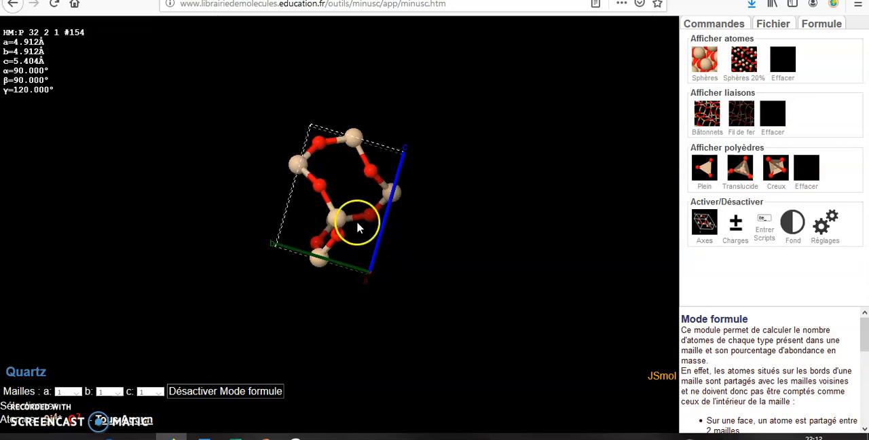
pyautogui.moveTo(338, 229); pyautogui.dragTo(442, 237)
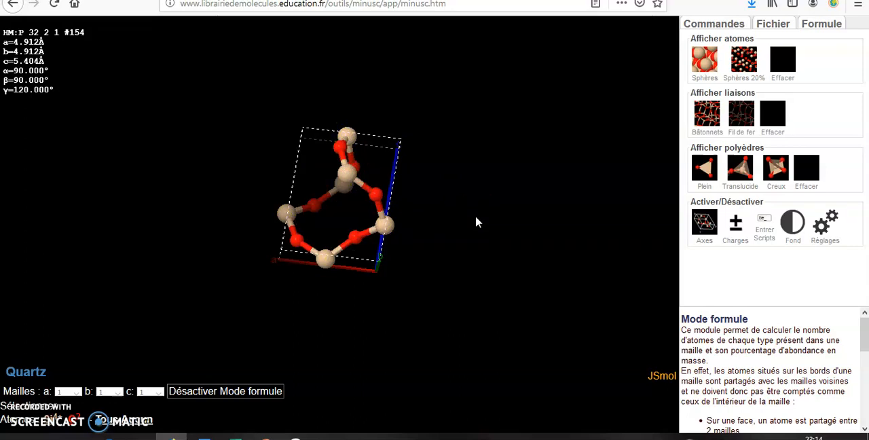
pyautogui.moveTo(349, 213); pyautogui.dragTo(321, 184)
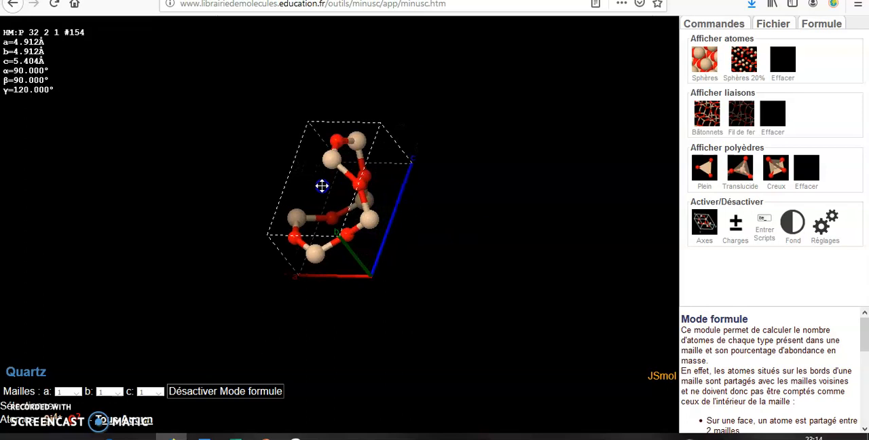
# Fill the Si4+ row of the quartz formula table with I 0, F 6, A 0 and S 0.
pyautogui.click(813, 28)
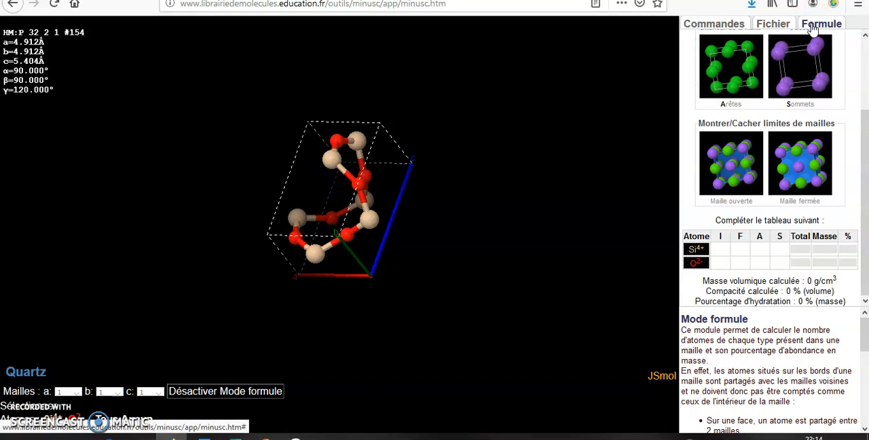
pyautogui.click(717, 22)
pyautogui.click(831, 26)
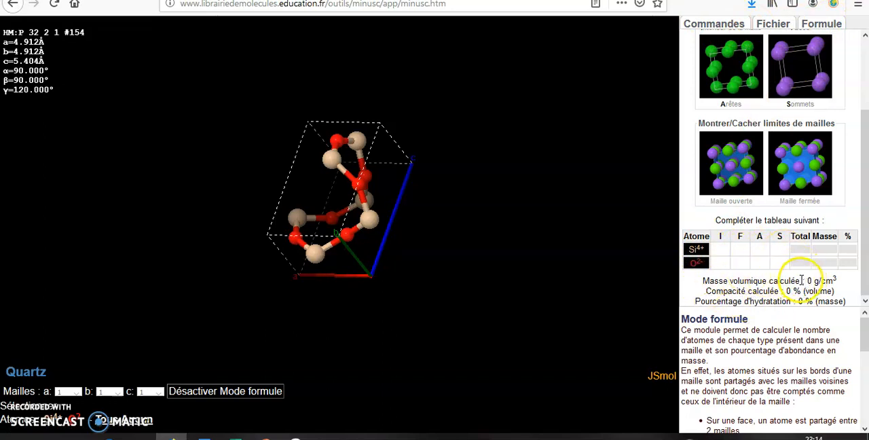
pyautogui.click(725, 250)
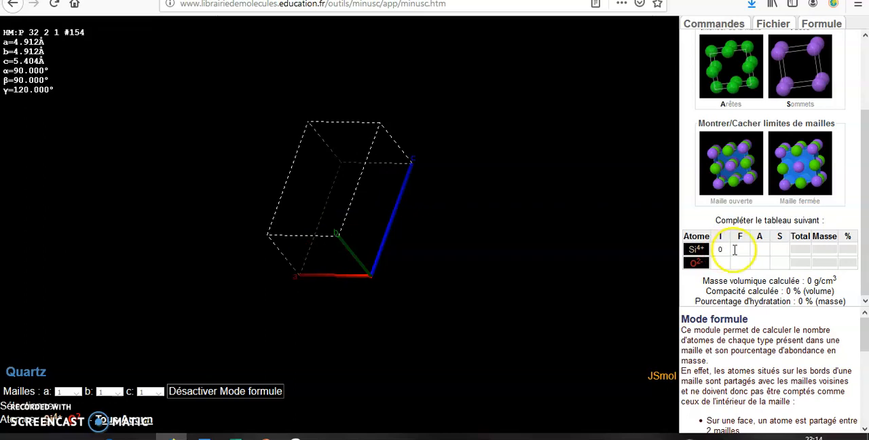
pyautogui.click(739, 250)
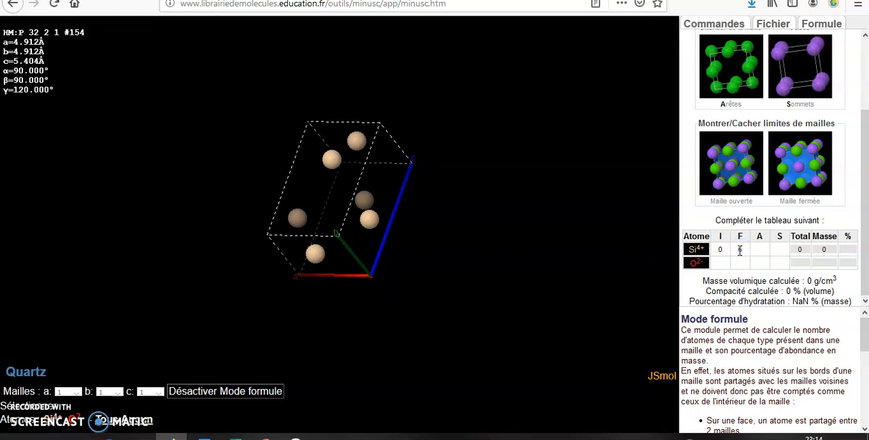
pyautogui.write('6')
pyautogui.click(756, 250)
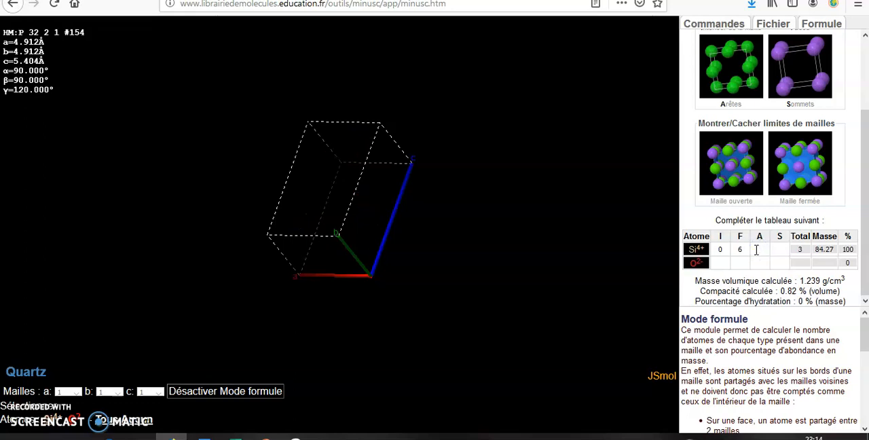
pyautogui.click(778, 249)
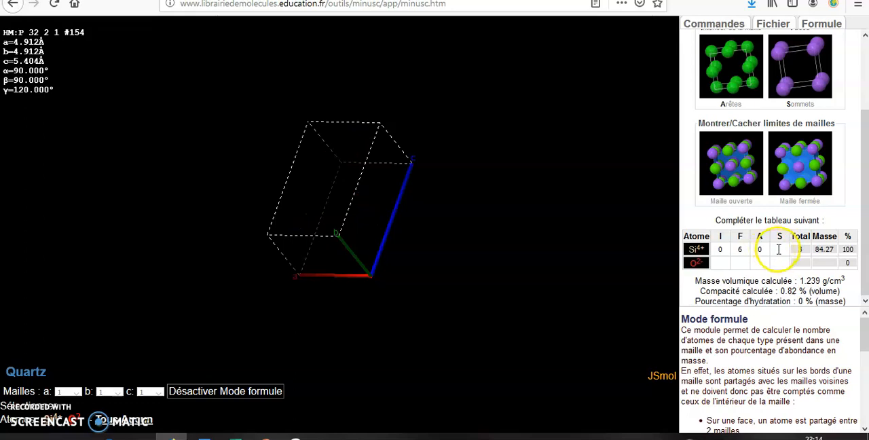
pyautogui.write('0')
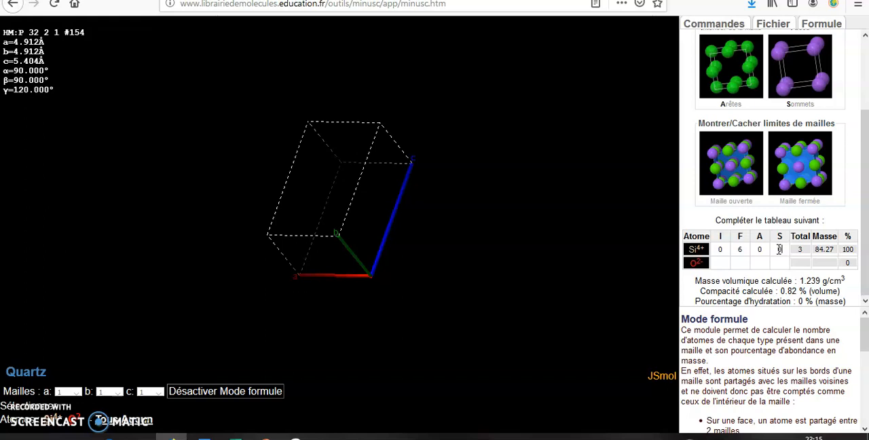
# Fill the O2- row of the quartz formula table with I 6, F 0 and A 0.
pyautogui.click(720, 263)
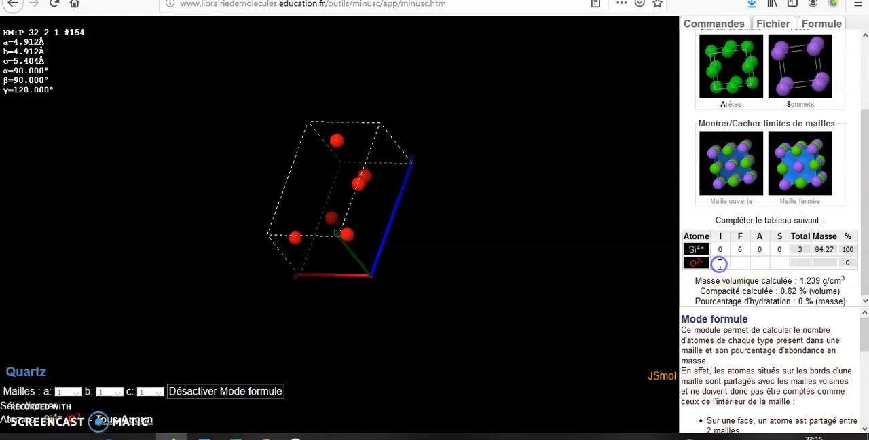
pyautogui.write('6')
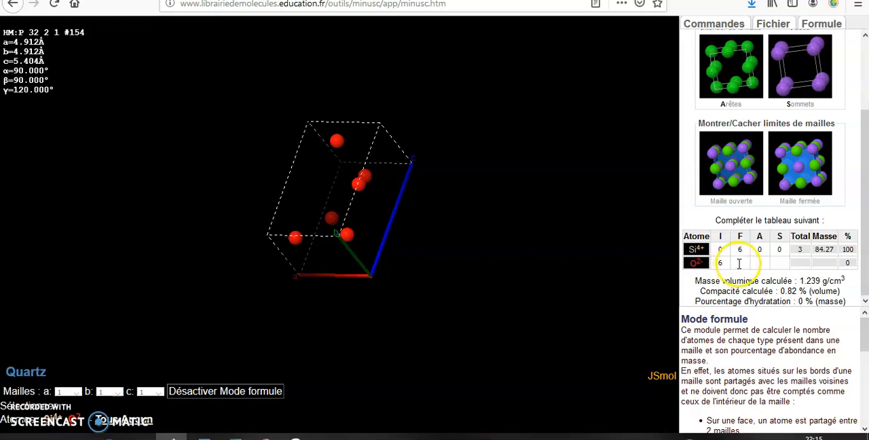
pyautogui.click(738, 263)
pyautogui.write('0')
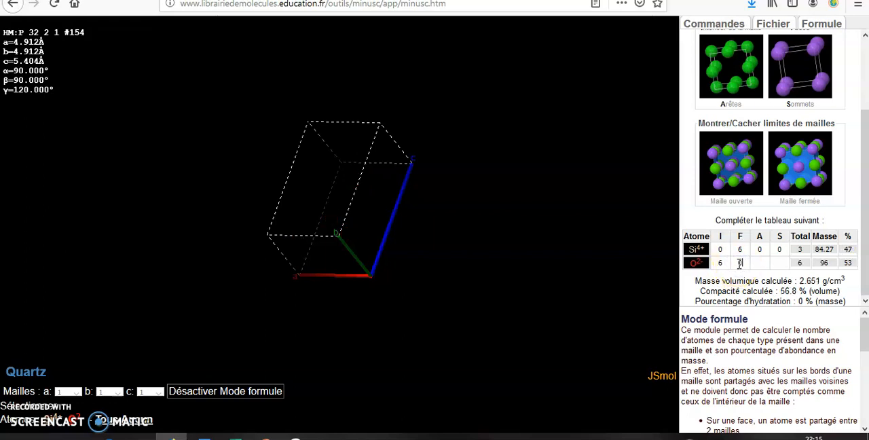
pyautogui.click(762, 262)
pyautogui.write('0')
pyautogui.click(778, 262)
# Load the Polonium crystal model from the mineral library.
pyautogui.click(767, 23)
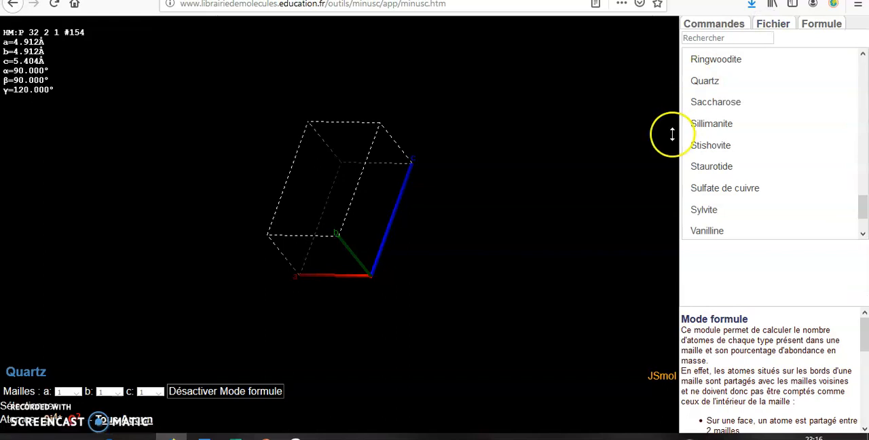
pyautogui.click(864, 89)
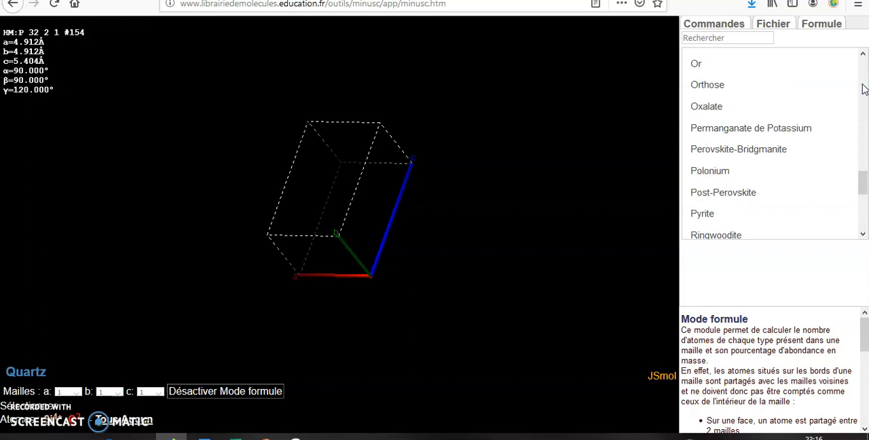
pyautogui.click(730, 171)
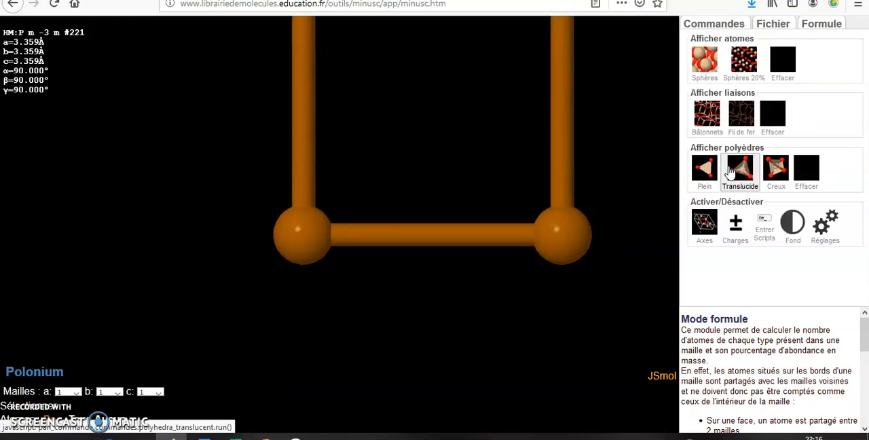
# Load the Biotite crystal model from the mineral library.
pyautogui.click(784, 25)
pyautogui.click(862, 67)
pyautogui.click(863, 66)
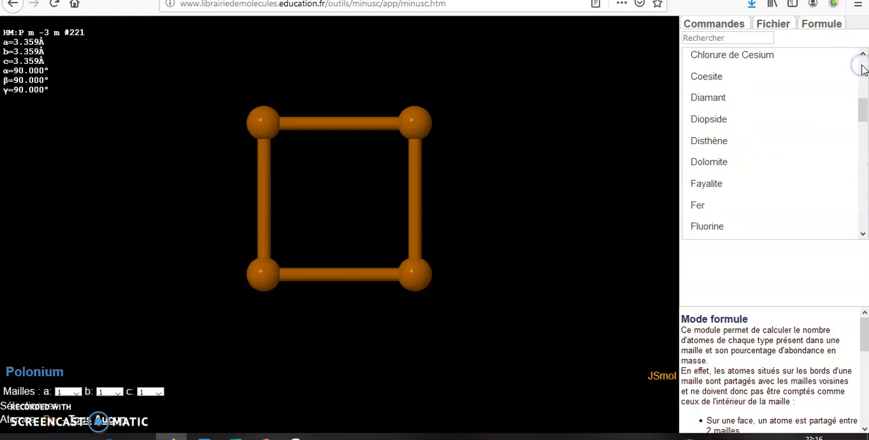
pyautogui.click(862, 66)
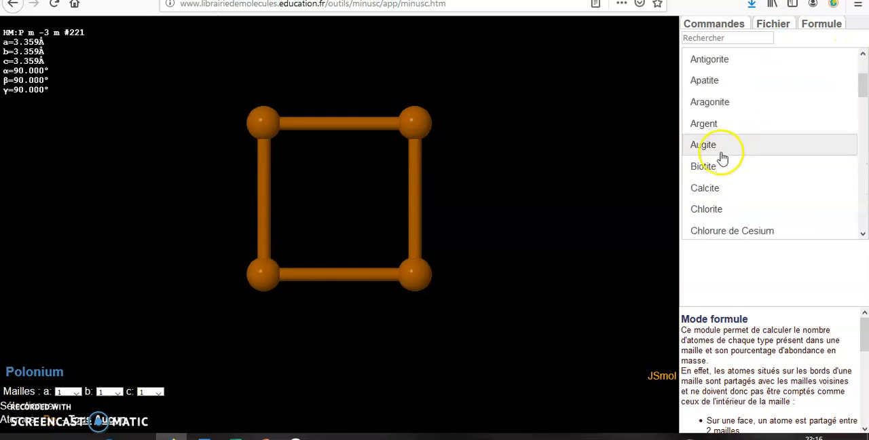
pyautogui.click(713, 169)
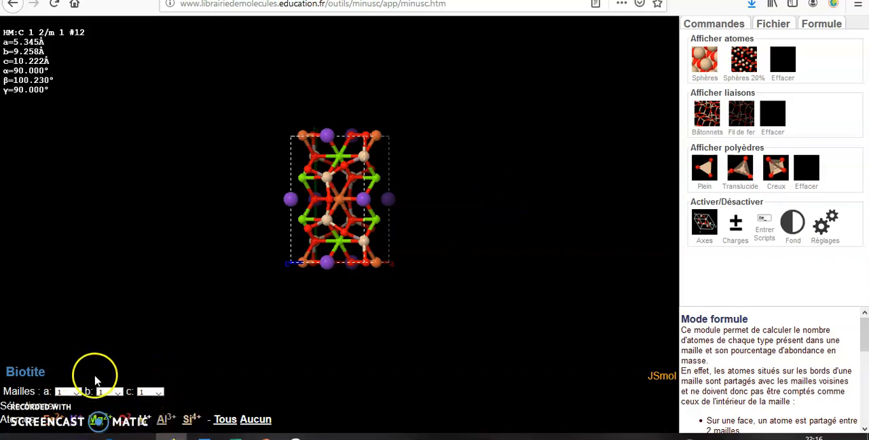
# Activate formula mode for biotite and fill the Fe2+ row with I 1 and A 4.
pyautogui.moveTo(317, 287); pyautogui.dragTo(451, 237)
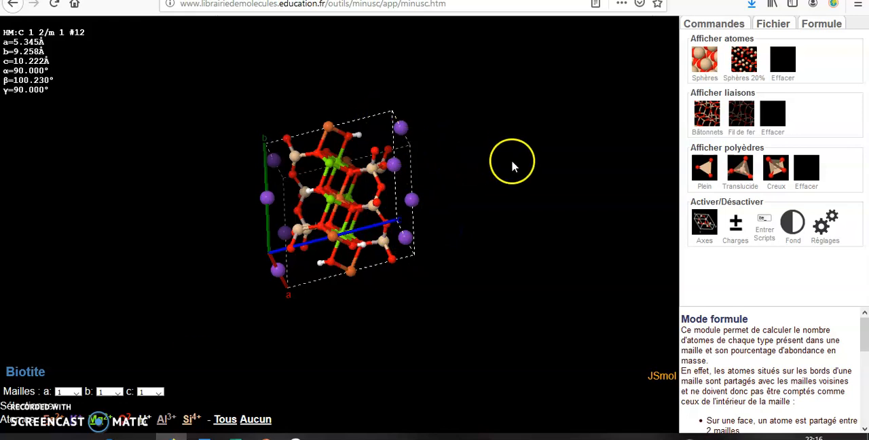
pyautogui.click(810, 24)
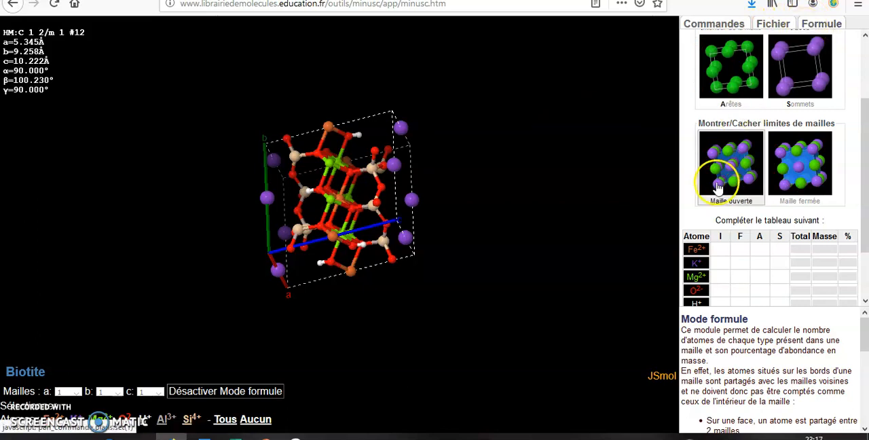
pyautogui.click(720, 251)
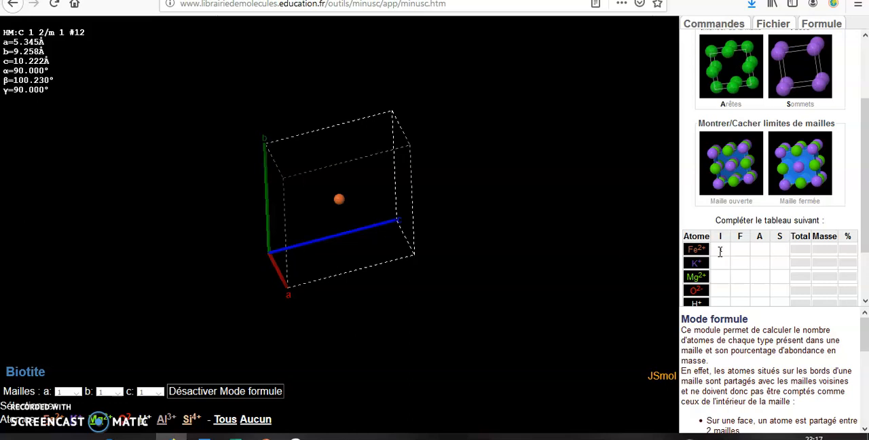
pyautogui.write('1')
pyautogui.click(736, 253)
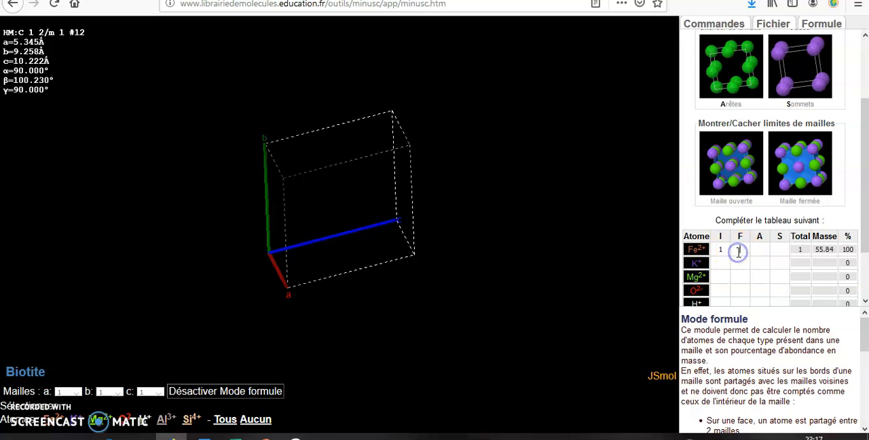
pyautogui.click(760, 249)
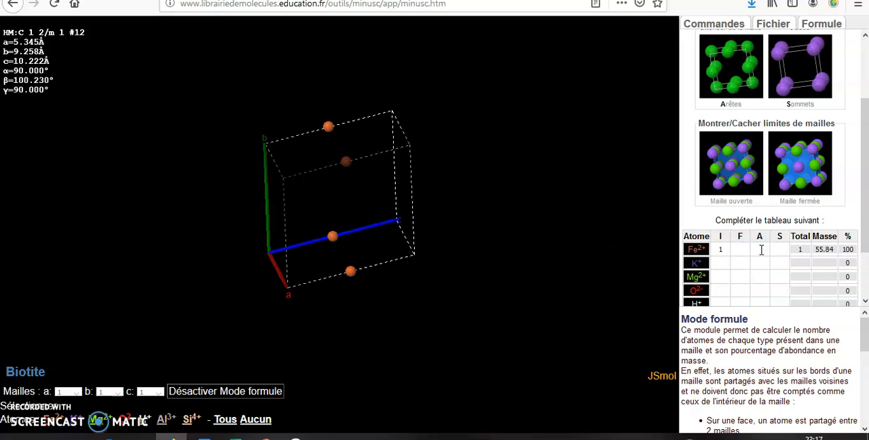
pyautogui.write('1')
pyautogui.click(776, 249)
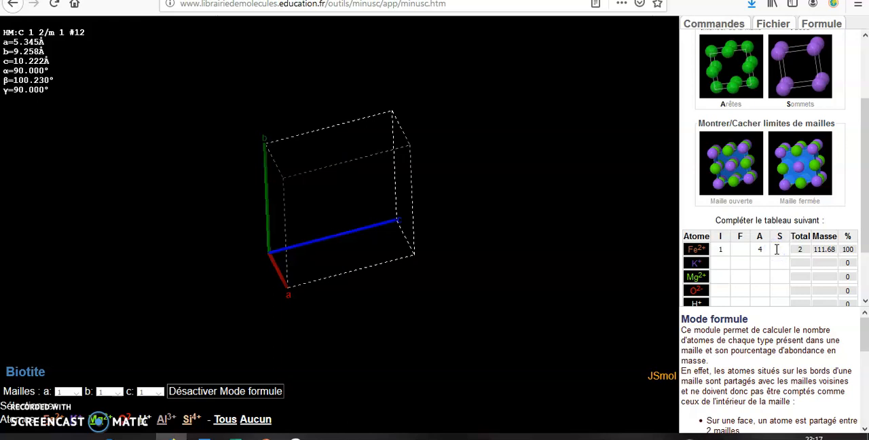
# Enter 8 edge atoms (A) in the K+ row of the biotite table and check the potassium positions in the unit cell.
pyautogui.click(720, 262)
pyautogui.click(721, 262)
pyautogui.click(721, 263)
pyautogui.click(737, 263)
pyautogui.click(756, 262)
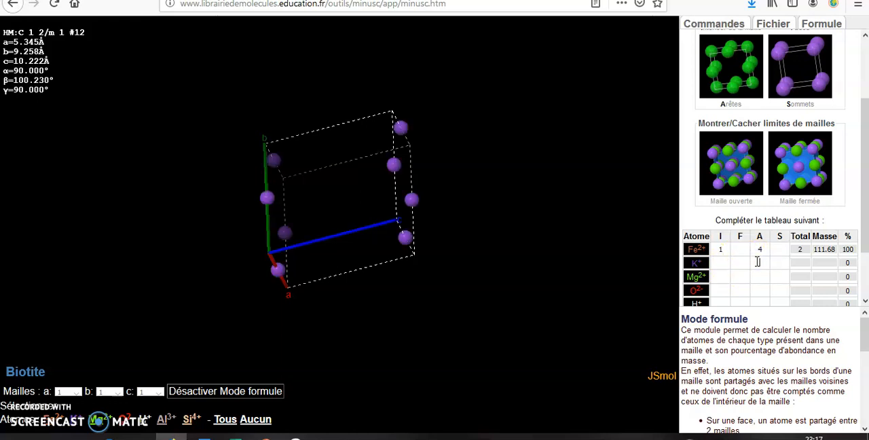
pyautogui.write('8')
pyautogui.click(579, 271)
pyautogui.moveTo(294, 218); pyautogui.dragTo(328, 157)
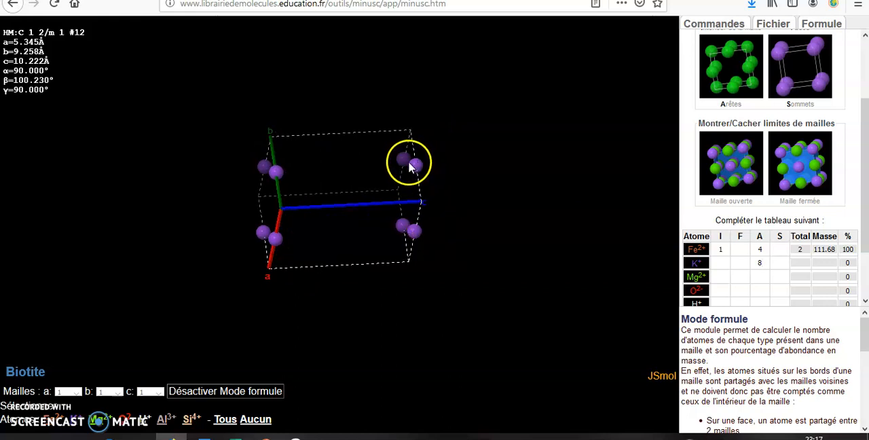
pyautogui.moveTo(415, 168)
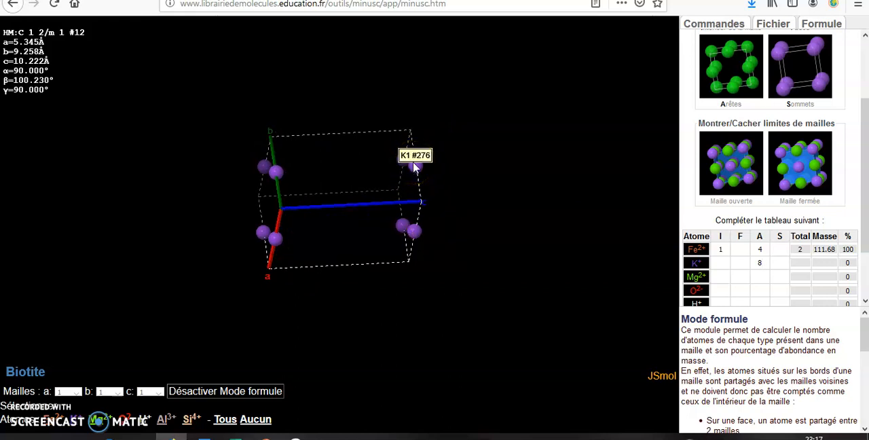
pyautogui.click(415, 171)
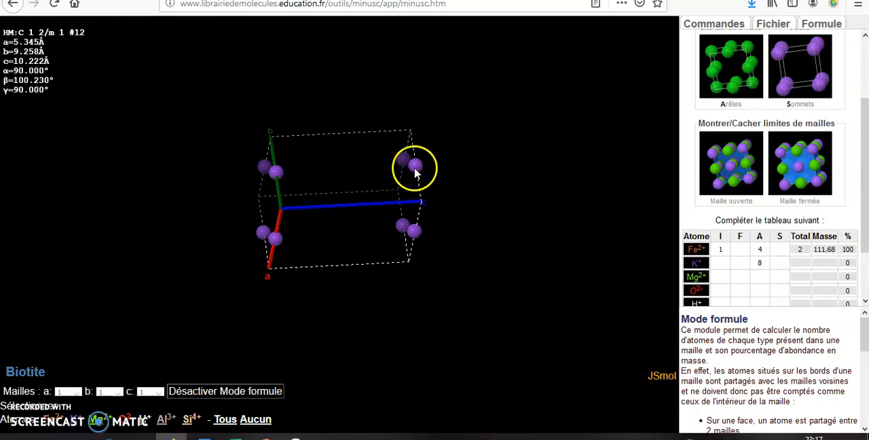
# Check the K+ corner positions (S), and fill the Mg2+ row with I 2 and F 4, leaving A and S empty.
pyautogui.moveTo(403, 157); pyautogui.dragTo(513, 182)
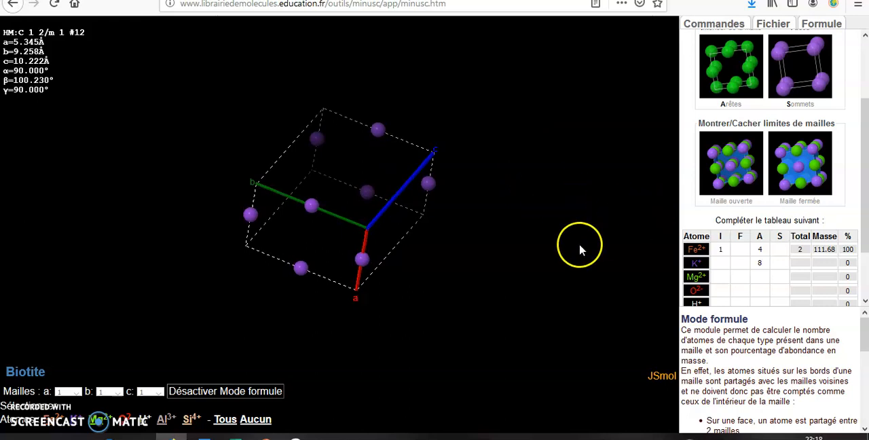
pyautogui.click(775, 263)
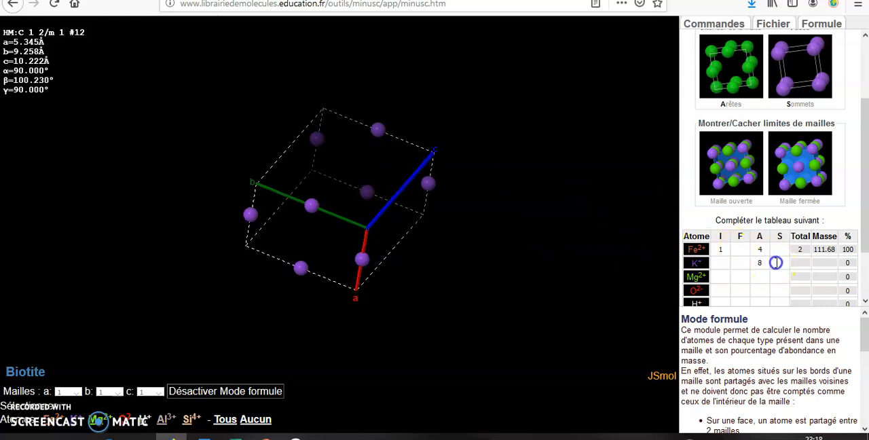
pyautogui.click(715, 275)
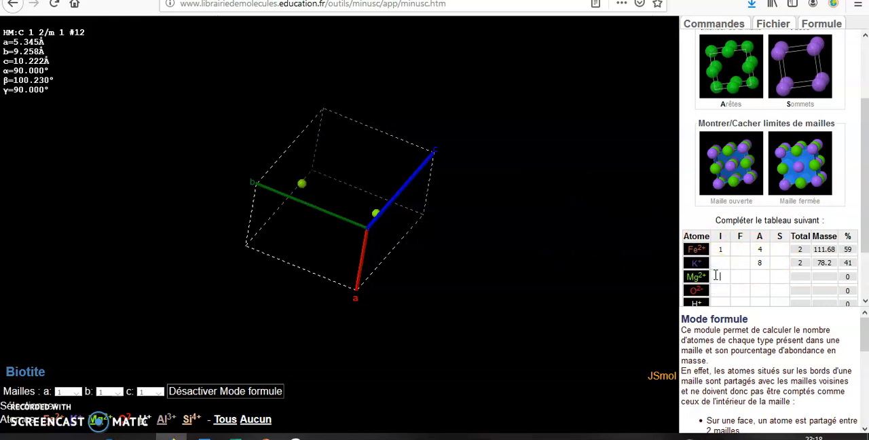
pyautogui.write('2')
pyautogui.click(735, 275)
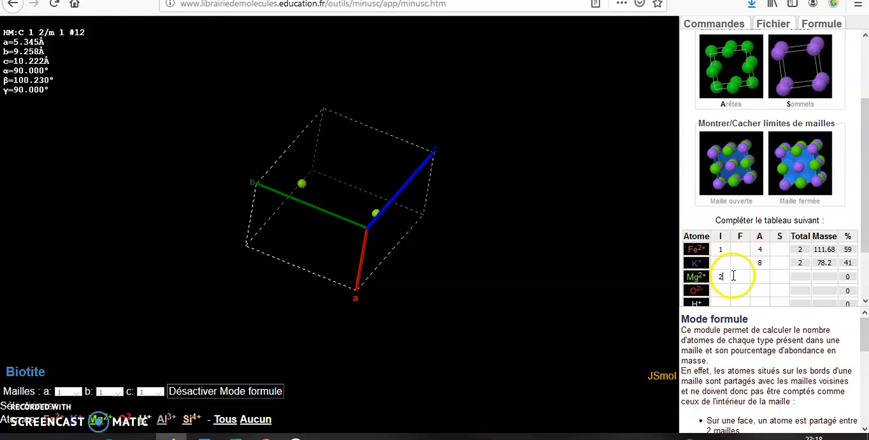
pyautogui.click(739, 275)
pyautogui.write('4')
pyautogui.click(758, 276)
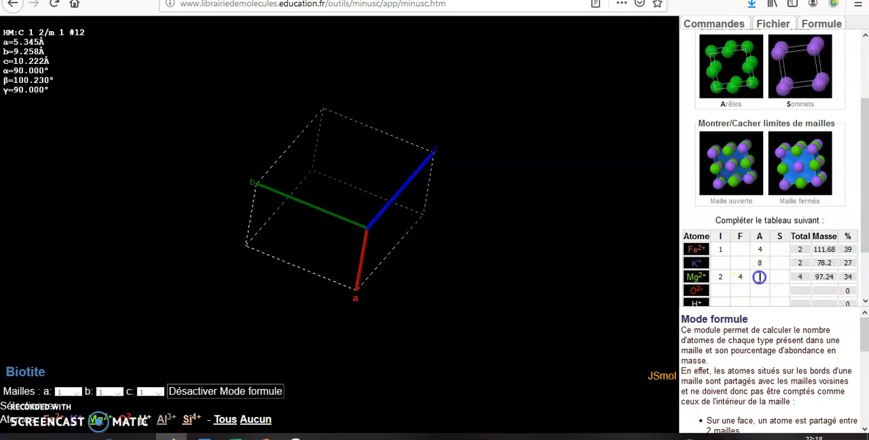
pyautogui.click(781, 275)
# Count the oxygen atoms in the unit cell and fill the O2- row with I 20 and F 8, leaving A and S empty.
pyautogui.click(720, 290)
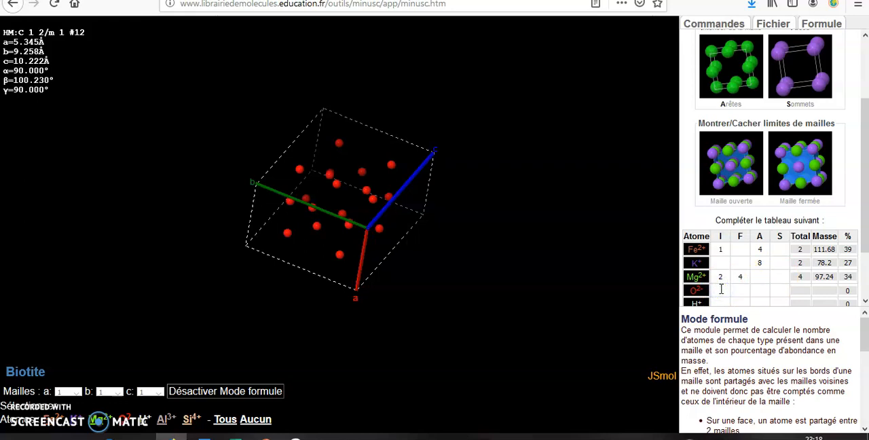
pyautogui.click(547, 309)
pyautogui.moveTo(431, 222); pyautogui.dragTo(414, 222)
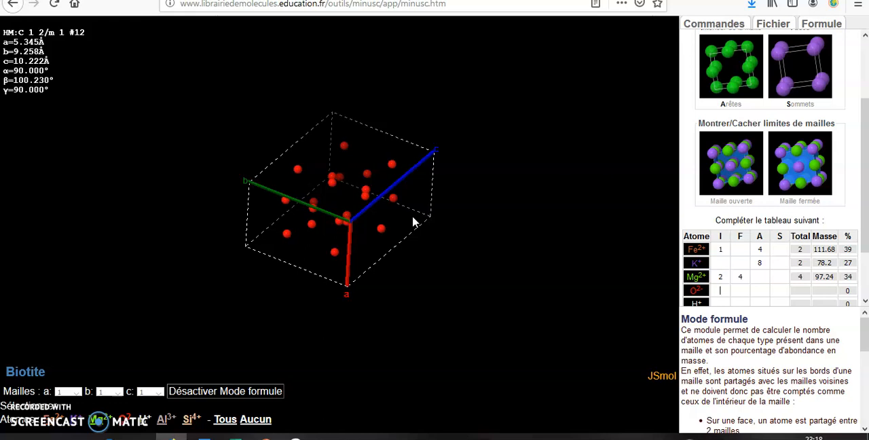
pyautogui.click(523, 228)
pyautogui.click(742, 290)
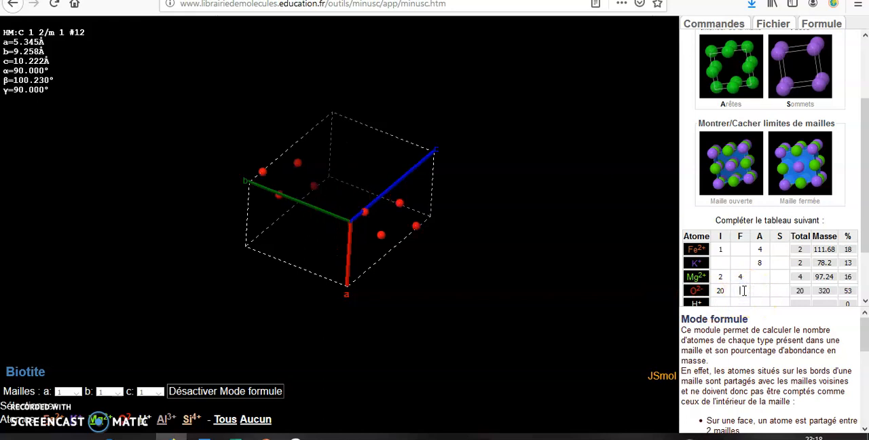
pyautogui.write('8')
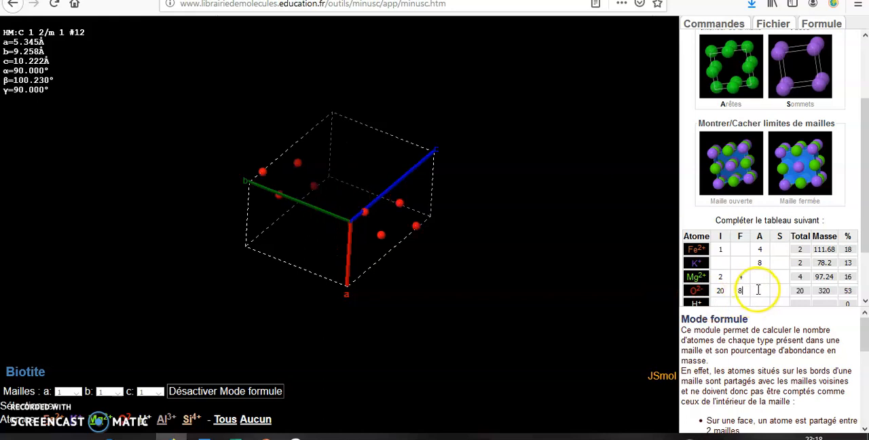
pyautogui.click(759, 290)
pyautogui.click(779, 290)
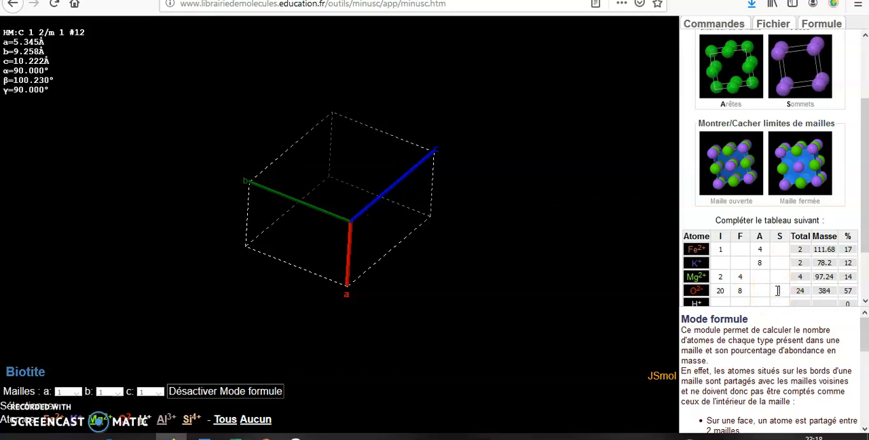
# Fill the H+ row of the biotite table with I 2 and F 4, leaving A and S empty.
pyautogui.click(722, 302)
pyautogui.write('2')
pyautogui.click(746, 301)
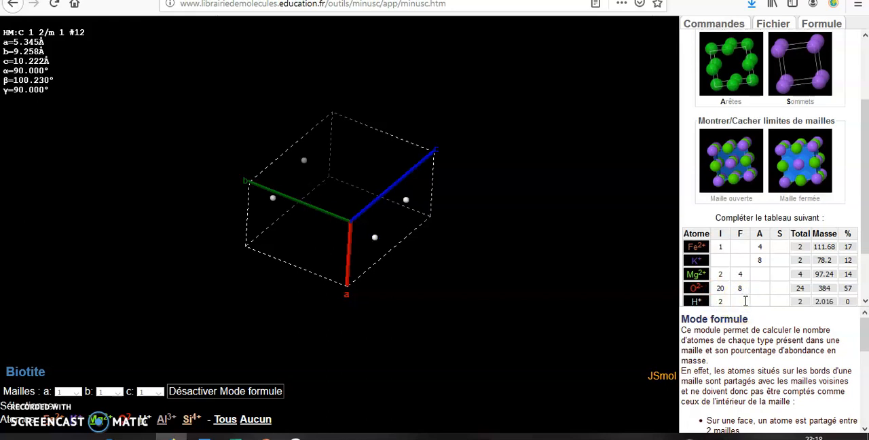
pyautogui.write('4')
pyautogui.click(761, 300)
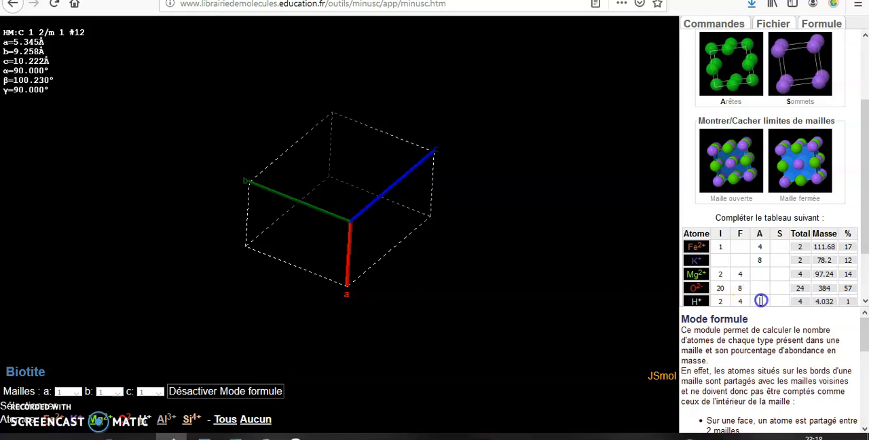
pyautogui.click(777, 298)
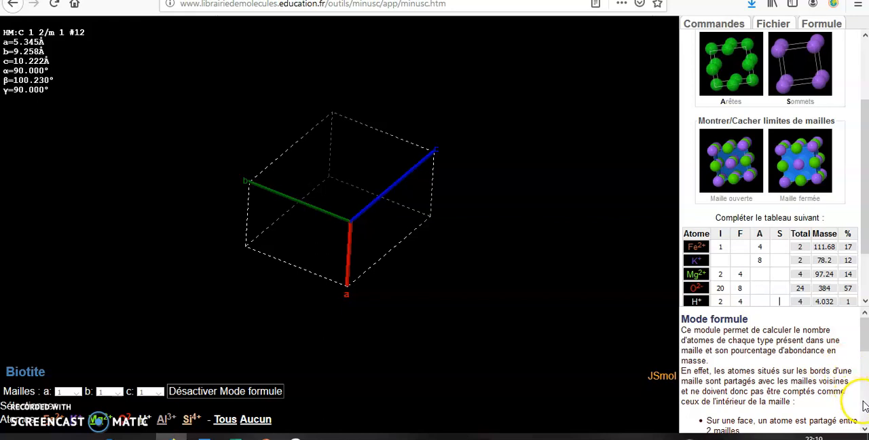
# Enter 8 interior atoms (I) in the Al3+ row and check its face, edge and corner positions, leaving them empty.
pyautogui.scroll(-2, 863, 401)
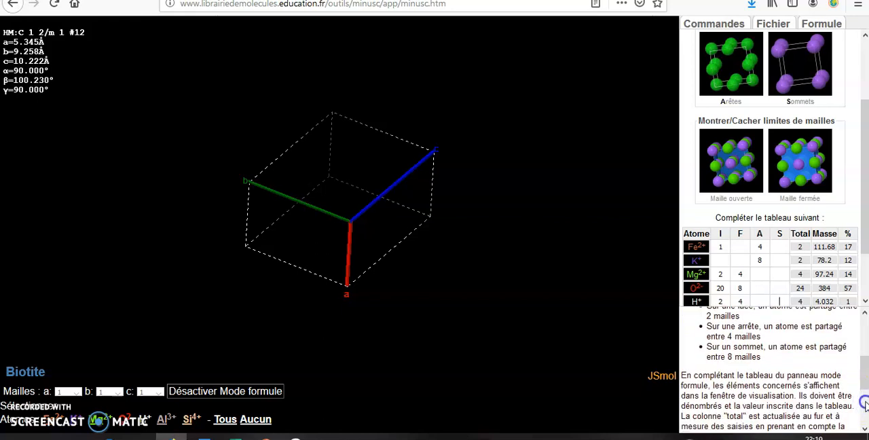
pyautogui.scroll(-2, 863, 402)
pyautogui.scroll(-2, 867, 284)
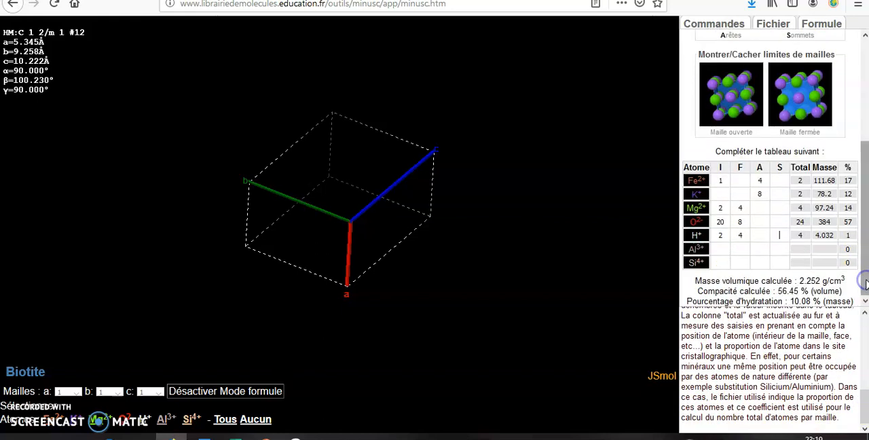
pyautogui.click(721, 249)
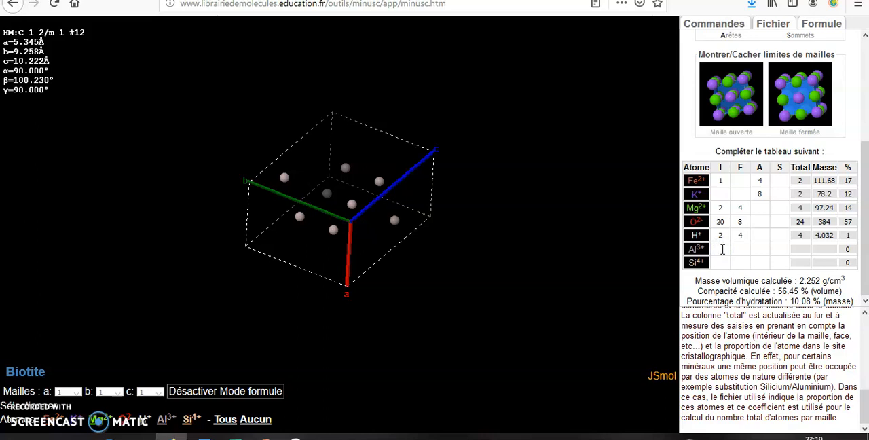
pyautogui.write('8')
pyautogui.click(743, 248)
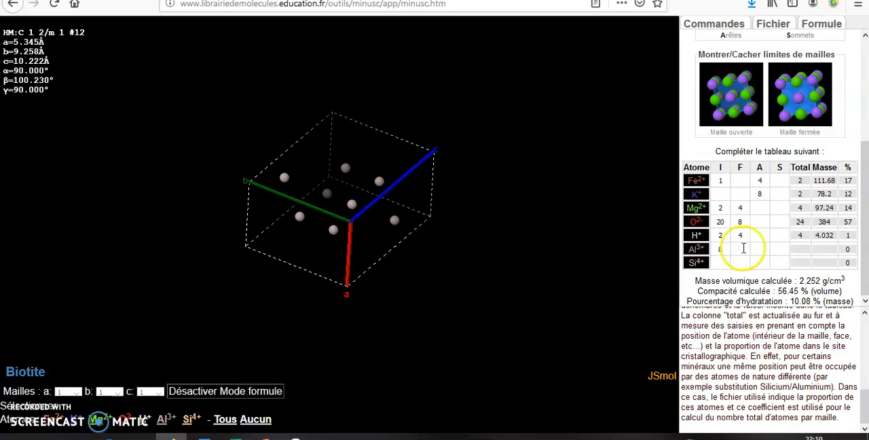
pyautogui.click(755, 248)
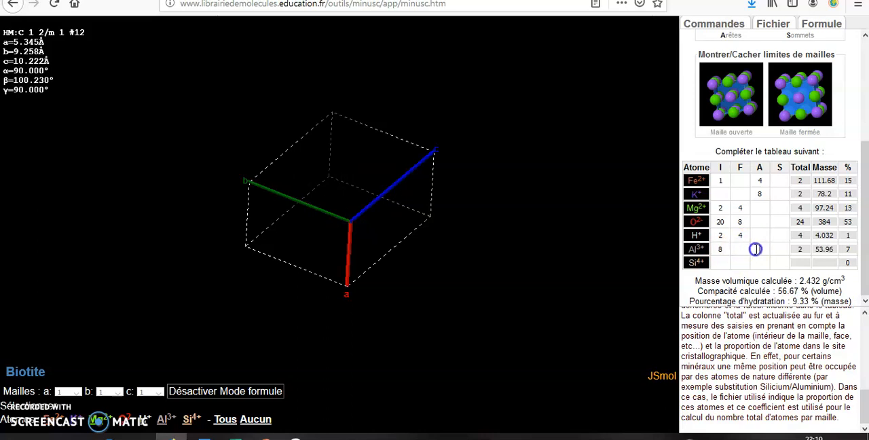
pyautogui.click(776, 250)
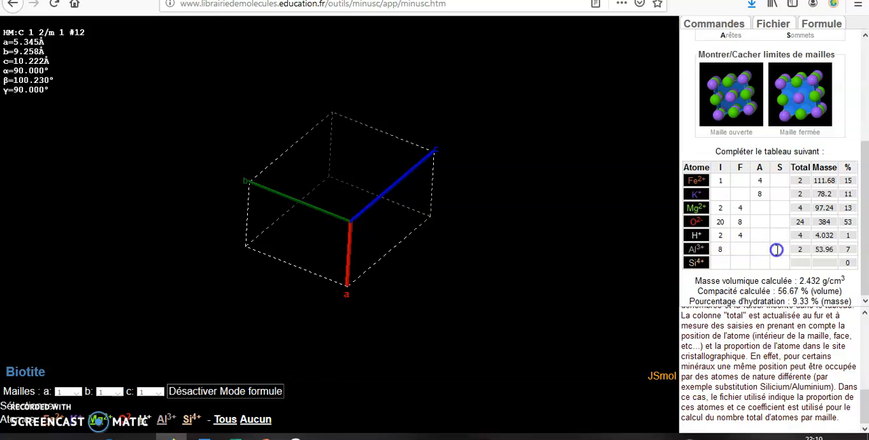
# Enter 8 interior atoms (I) in the Si4+ row and check its F, A and S positions, leaving them empty.
pyautogui.click(722, 262)
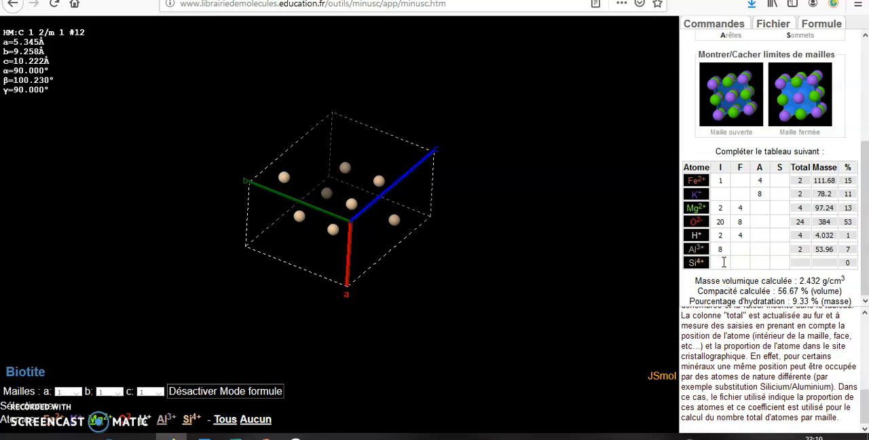
pyautogui.write('8')
pyautogui.click(736, 262)
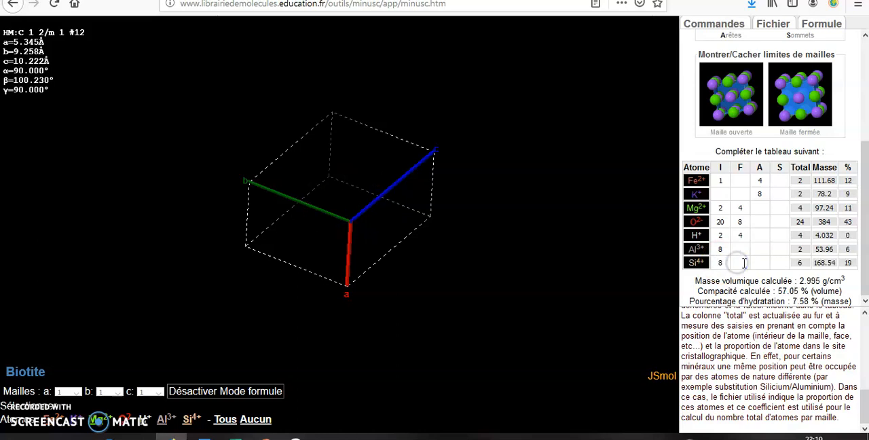
pyautogui.click(760, 262)
pyautogui.click(778, 262)
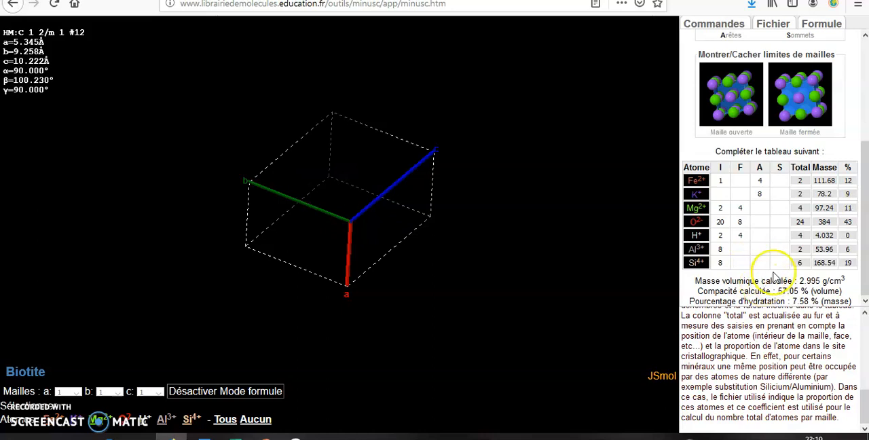